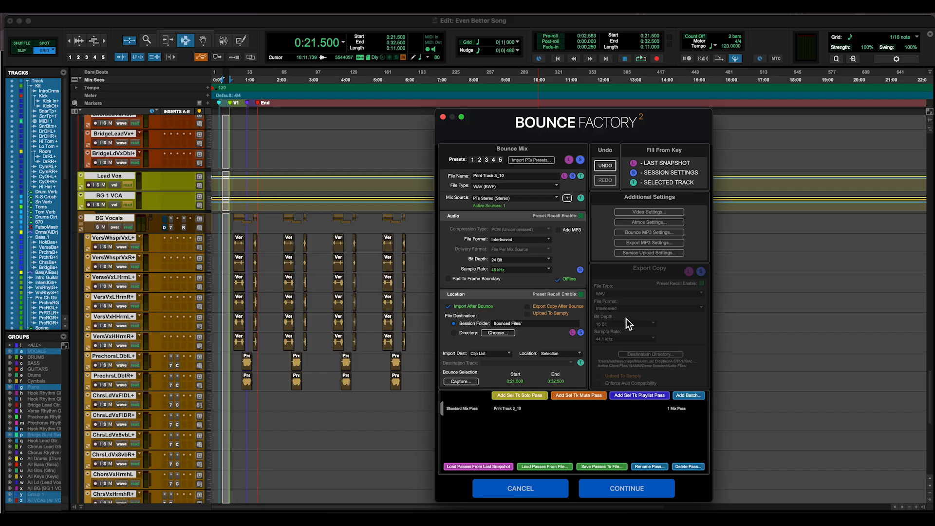
# Enable exporting a copy after the bounce and set the bounce sample rate to 44.1 kHz
pyautogui.click(582, 308)
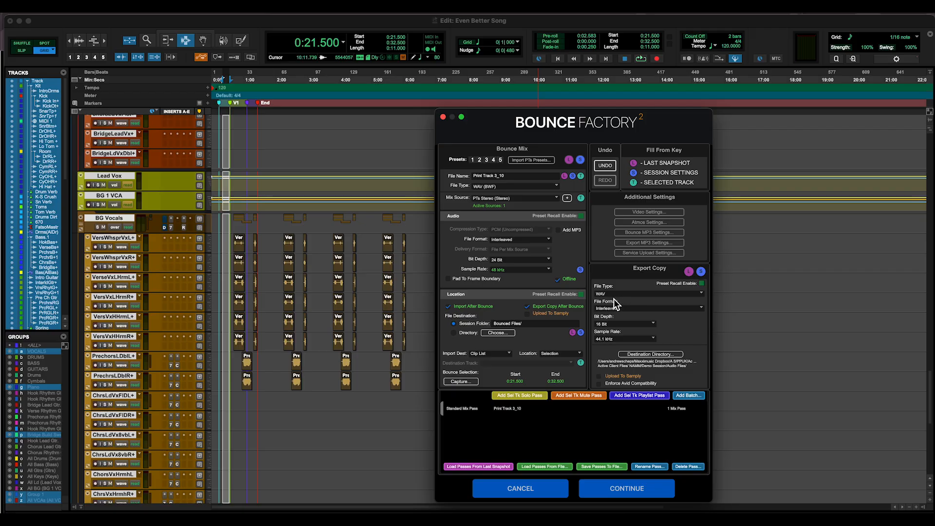
pyautogui.click(504, 270)
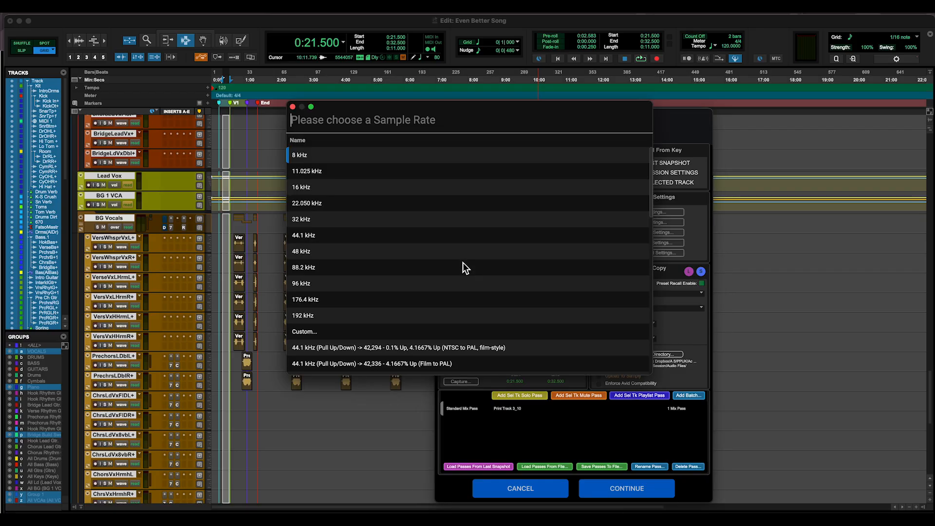
pyautogui.click(332, 238)
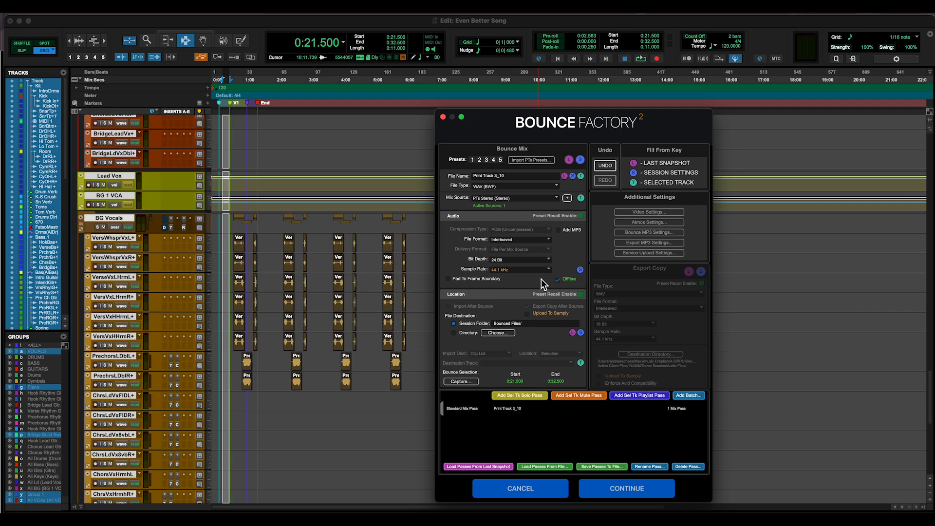
# Fill the bounce sample rate from the session settings and re-enable Import After Bounce
pyautogui.click(582, 270)
pyautogui.click(481, 309)
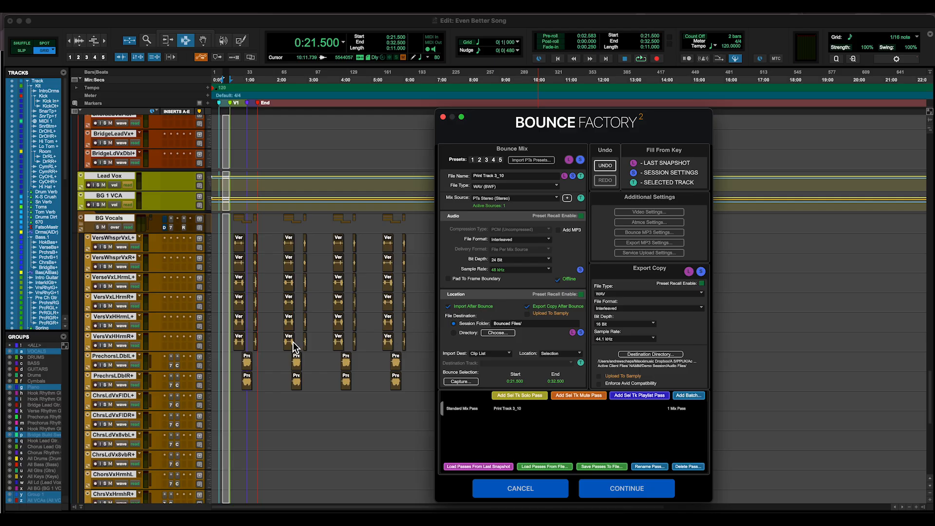
# Select only the Print Track 3_8 track in the session
pyautogui.scroll(-15, 293, 342)
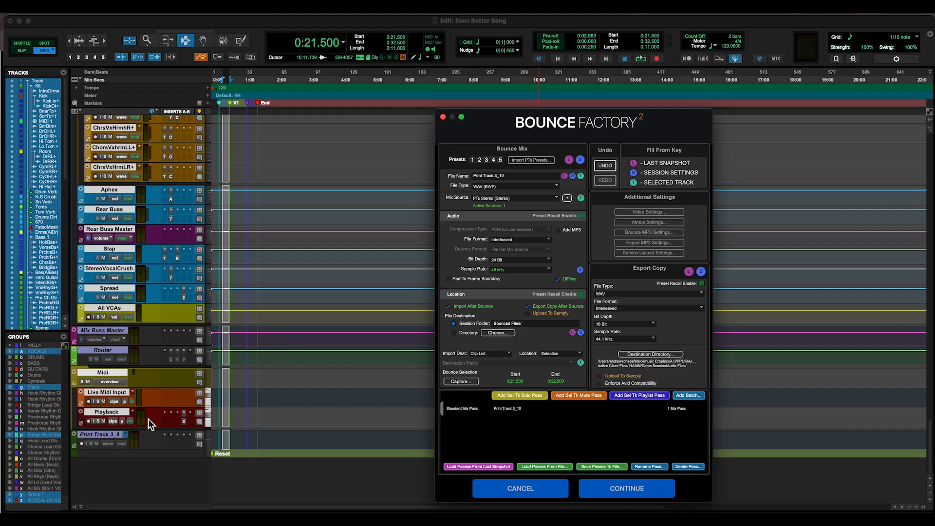
pyautogui.click(113, 435)
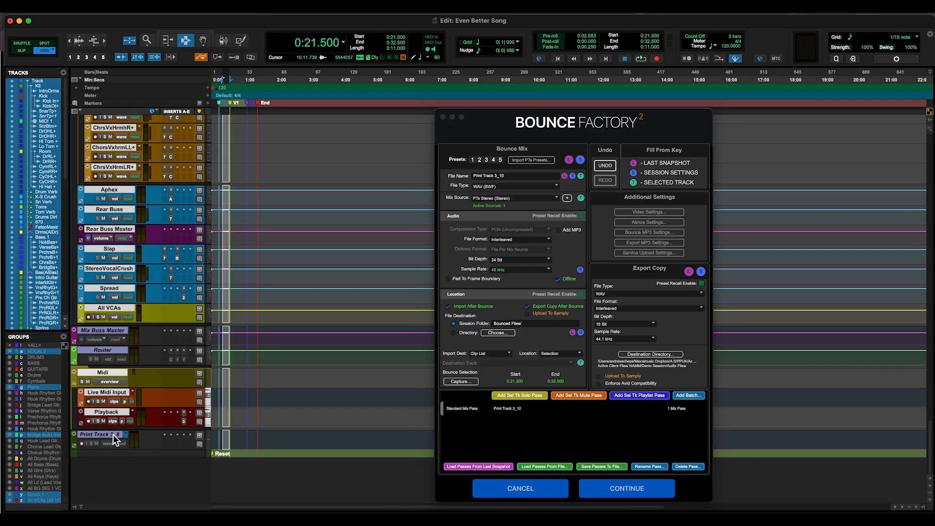
pyautogui.click(113, 434)
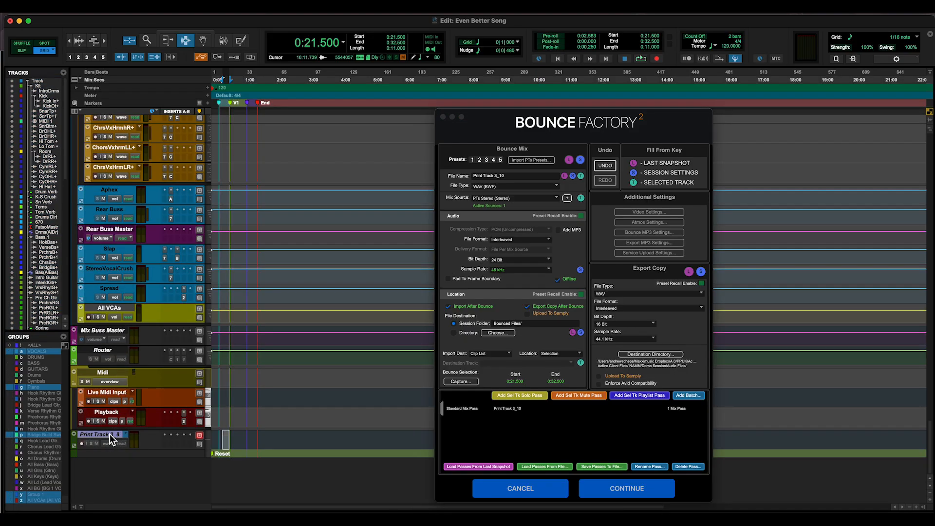
pyautogui.click(494, 372)
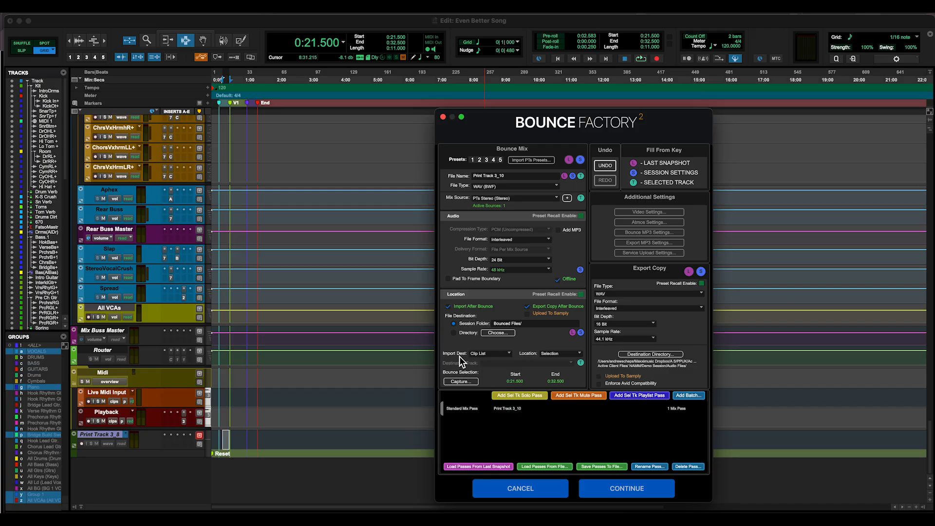
# Try to fill the destination track from the selected track and set the import destination to New Track
pyautogui.click(482, 354)
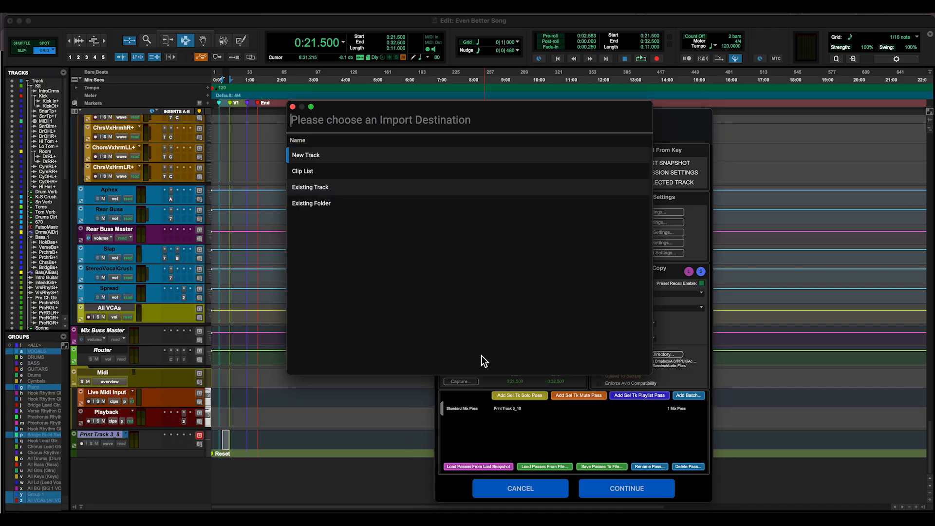
pyautogui.press('Escape')
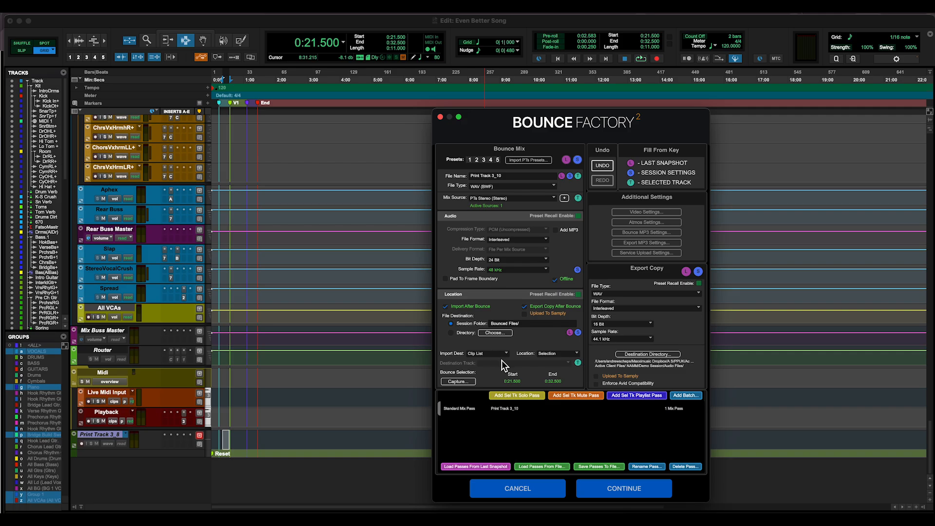
pyautogui.click(266, 416)
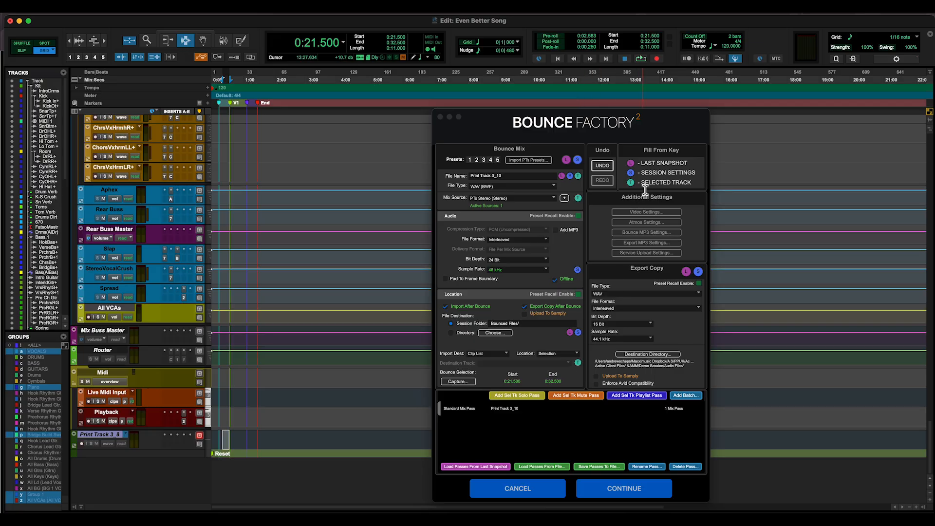
pyautogui.click(579, 365)
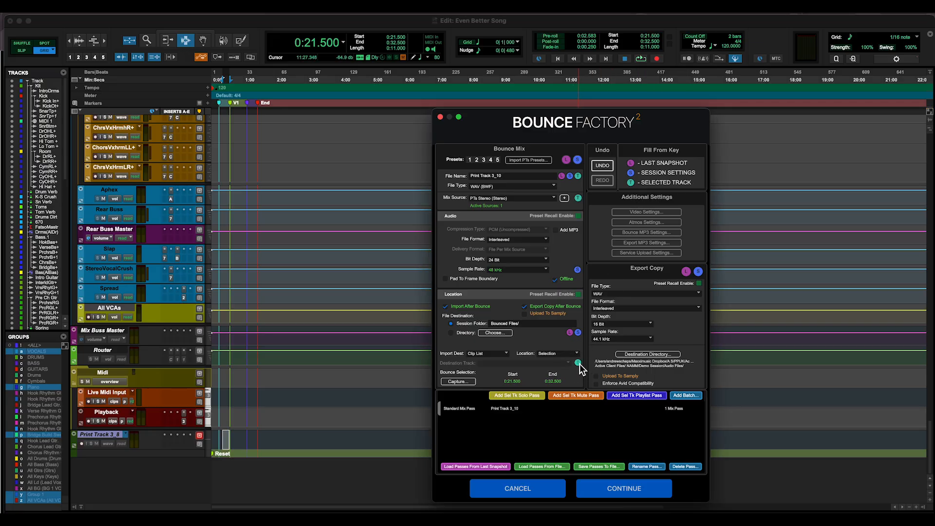
pyautogui.click(578, 364)
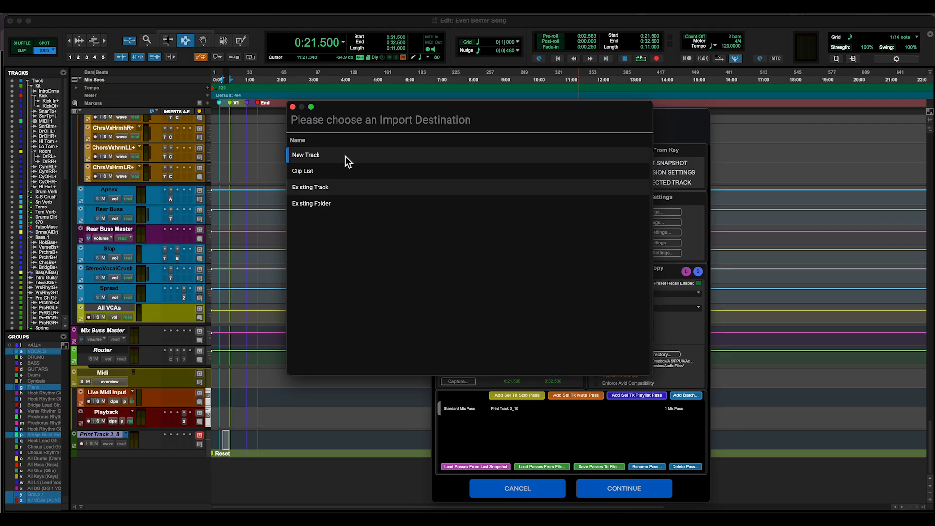
pyautogui.click(346, 156)
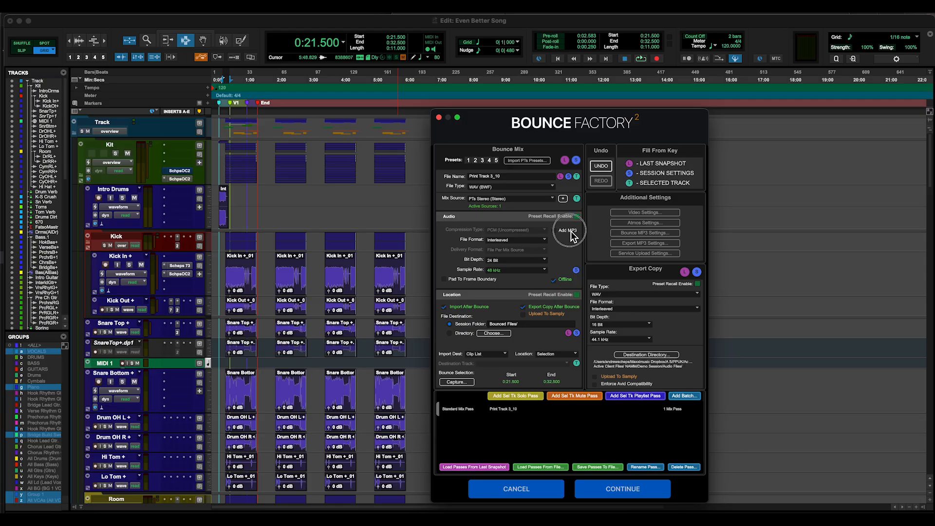
# Try adding an MP3 to the bounce, review its MP3 settings, and turn the MP3 option off again
pyautogui.click(571, 232)
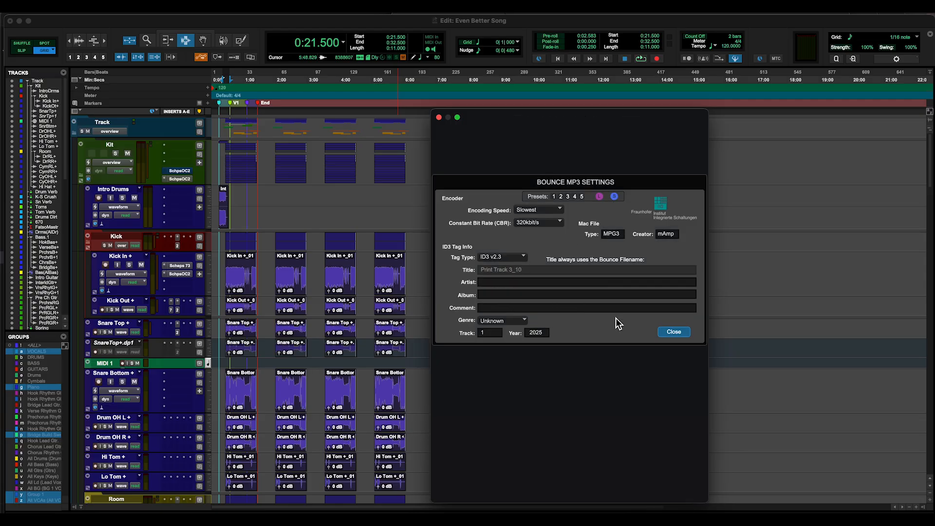
pyautogui.click(673, 333)
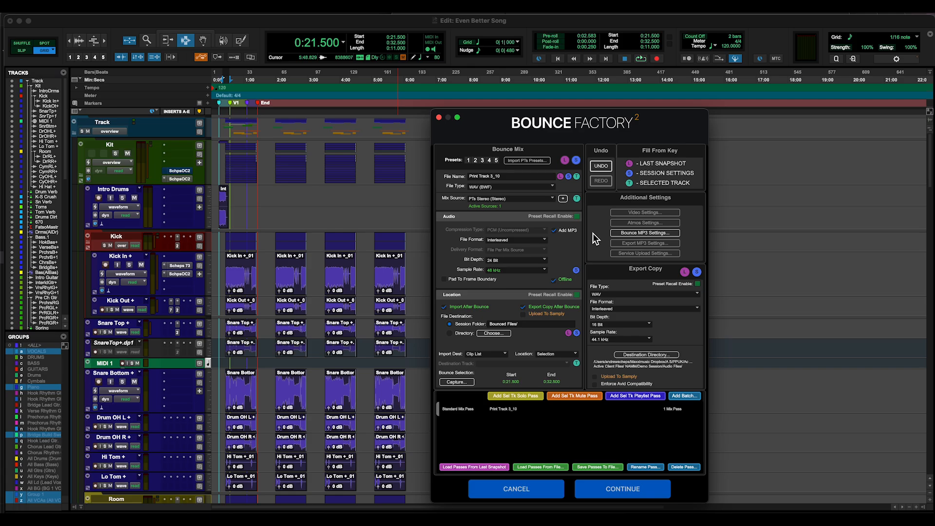
pyautogui.click(553, 230)
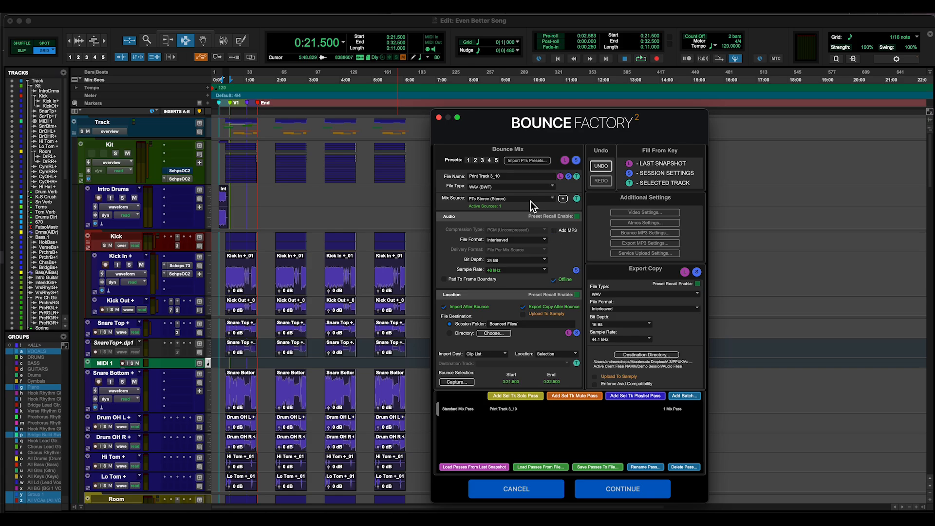
# Try the WAV (Dolby Atmos) file type with its Atmos options and return the file type to WAV (BWF)
pyautogui.click(510, 188)
pyautogui.press('Escape')
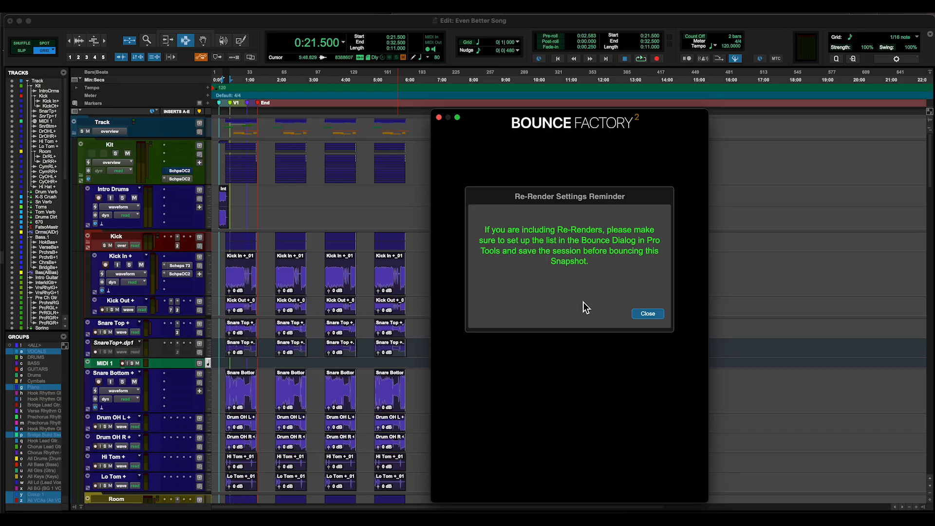
pyautogui.click(642, 315)
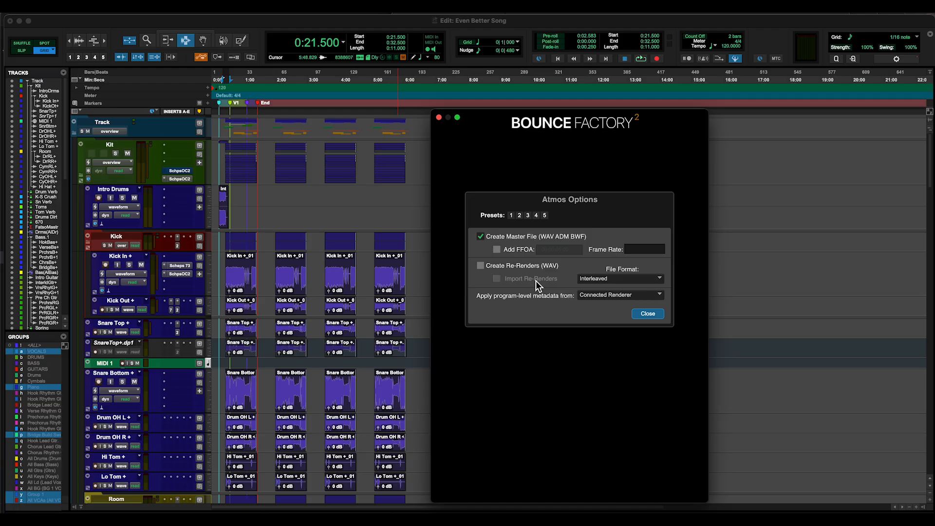
pyautogui.click(648, 313)
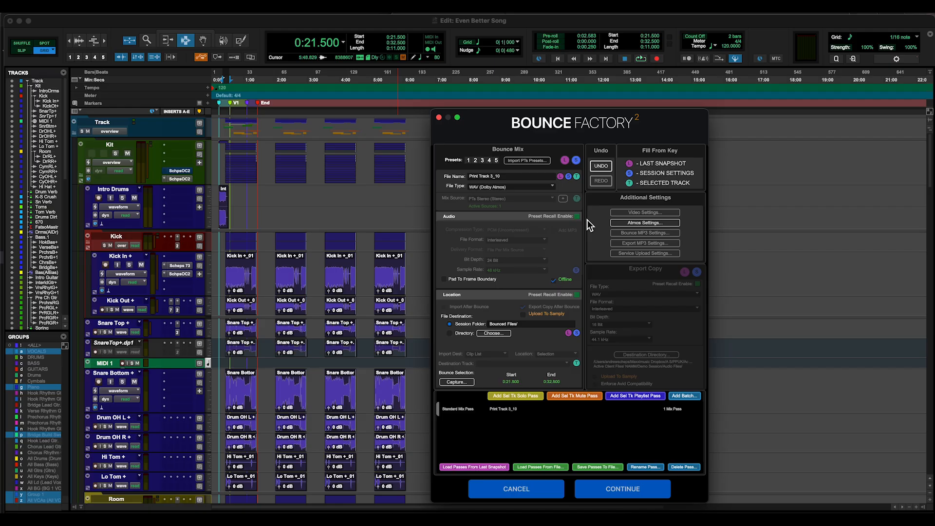
pyautogui.click(515, 188)
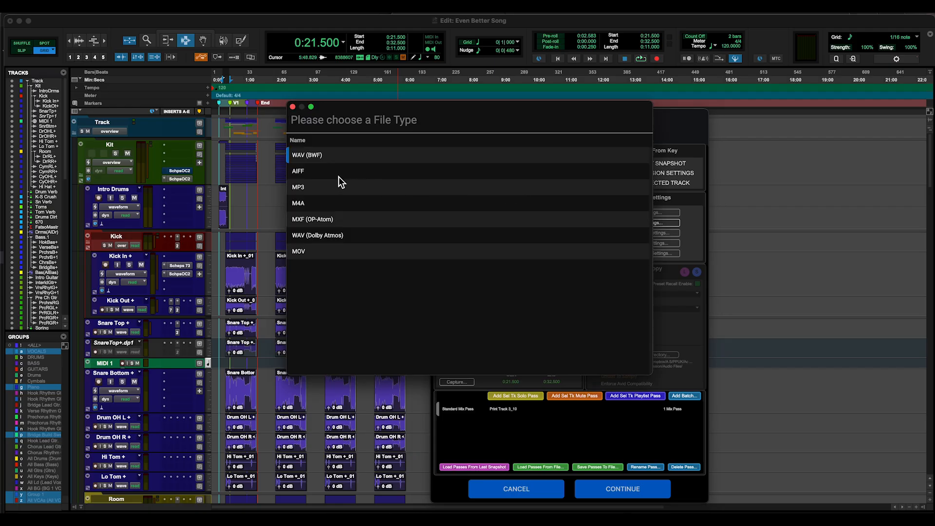
pyautogui.click(336, 156)
# Duplicate the New Verse Vox track's main playlist as New Verse Vox Cln and edit its first clips around 0:41 and 0:57.5
pyautogui.scroll(-15, 383, 200)
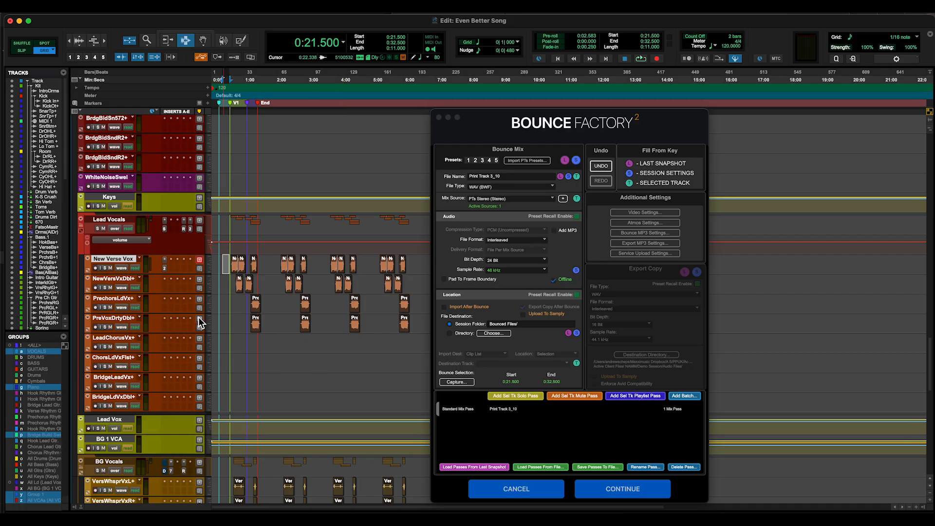
pyautogui.click(139, 260)
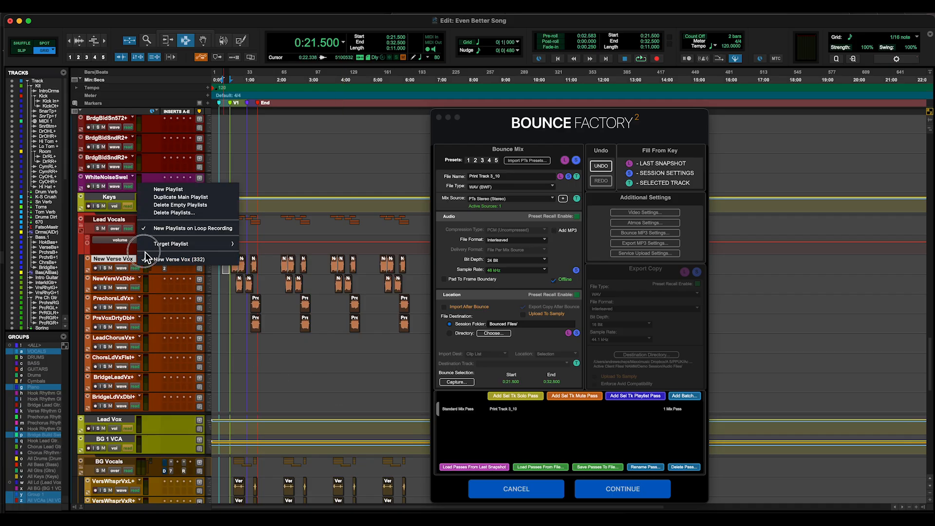
pyautogui.click(153, 198)
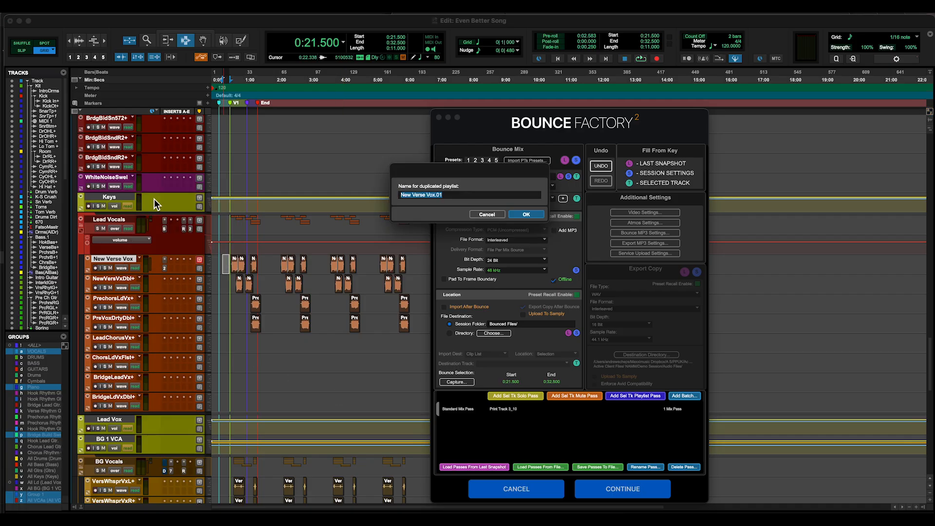
pyautogui.press('Right')
pyautogui.press('BackSpace')
pyautogui.press('BackSpace')
pyautogui.press('BackSpace')
pyautogui.write('Cln')
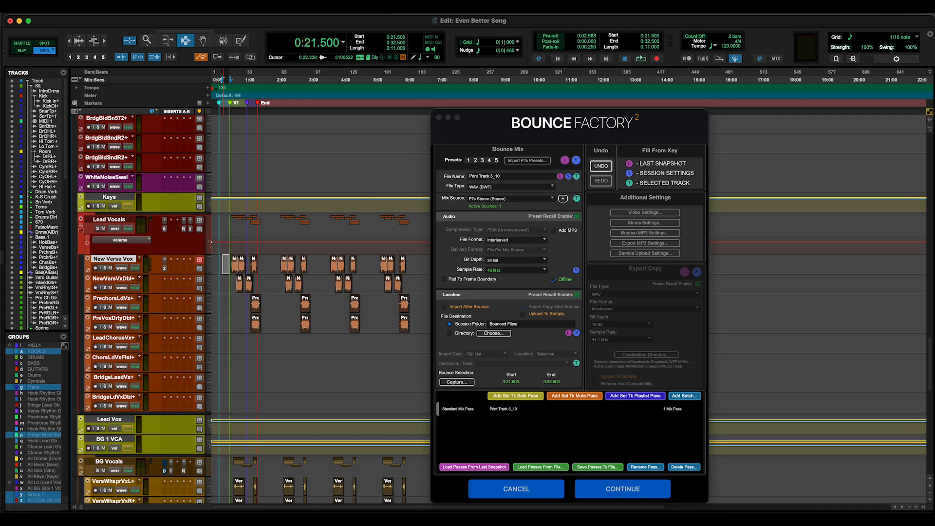
pyautogui.press('Return')
pyautogui.click(239, 267)
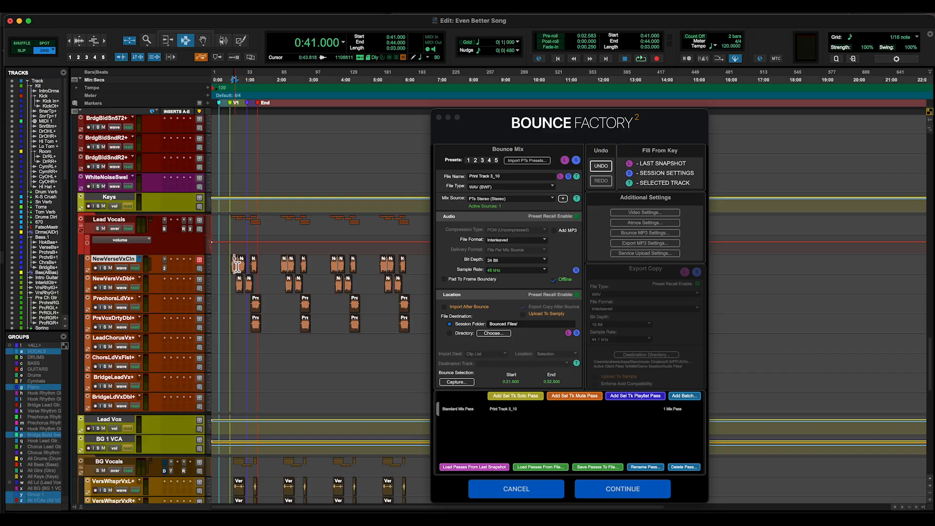
pyautogui.click(247, 266)
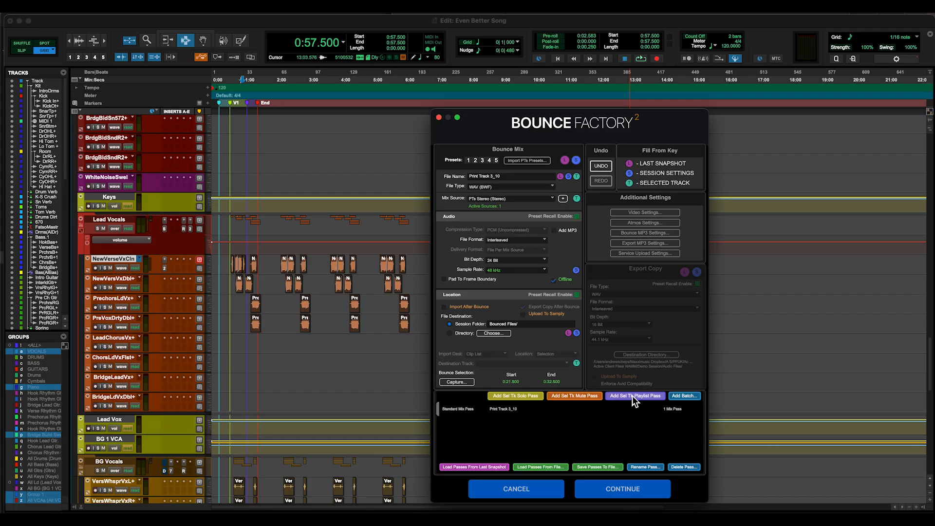
# Add a selected-track playlist pass named Even Better Song Clean and switch the track back to the New Verse Vox playlist
pyautogui.click(632, 395)
pyautogui.write('Eve')
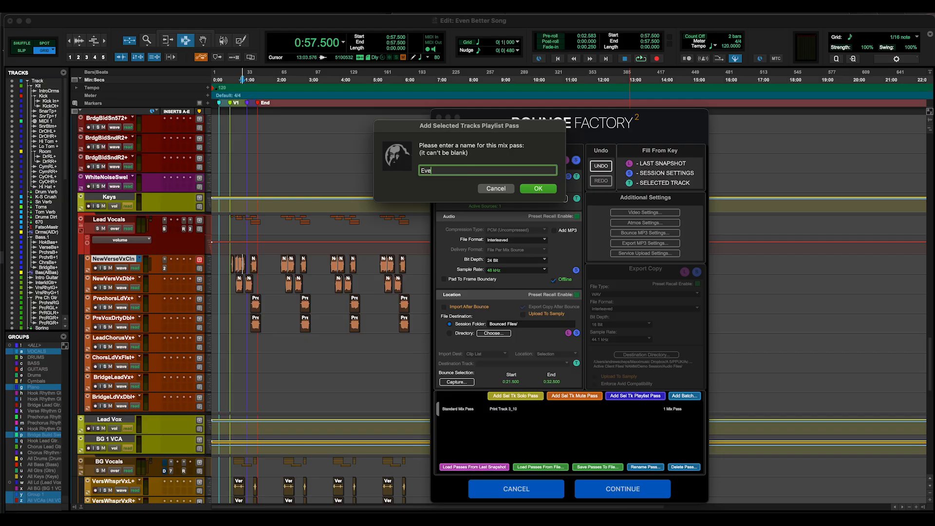
pyautogui.write('n Better Song Clean')
pyautogui.press('Return')
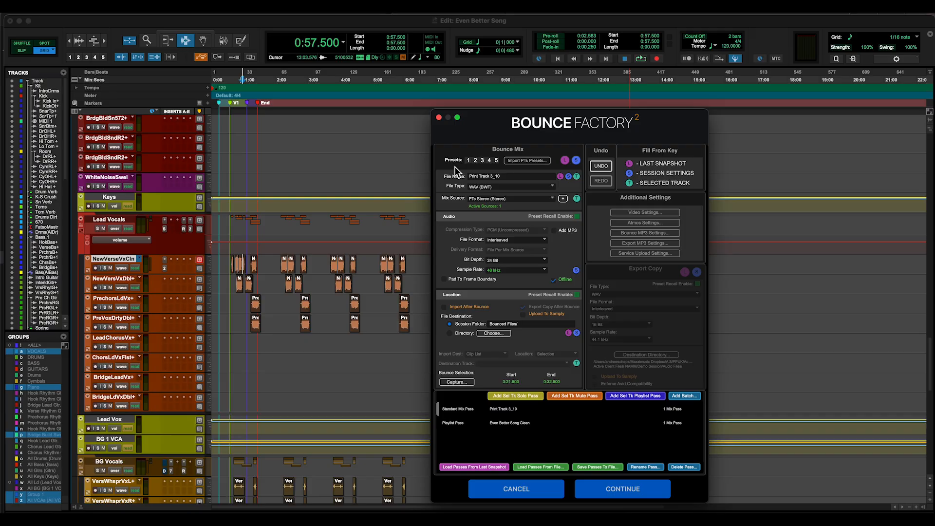
pyautogui.click(140, 259)
pyautogui.click(145, 253)
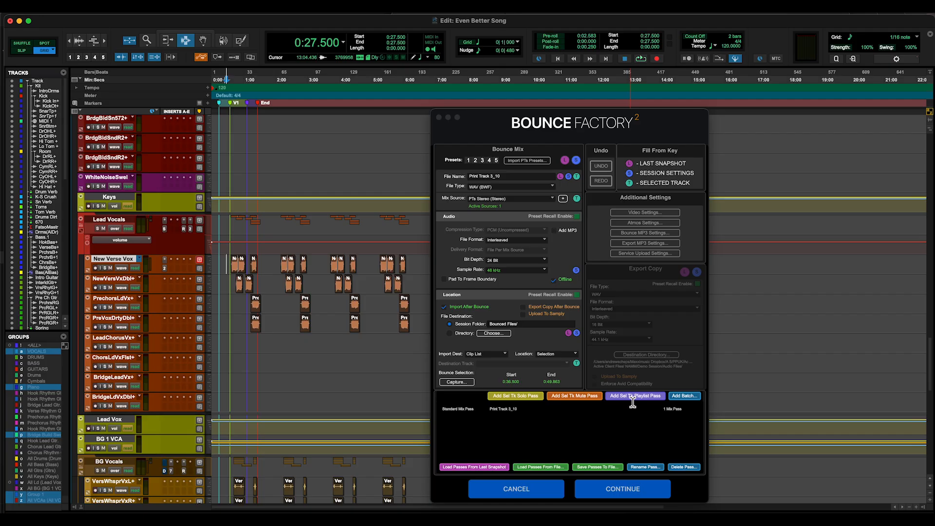
# Start adding a batch as a Mini Snapshot named Print Track 3 Clean a Capella
pyautogui.click(684, 396)
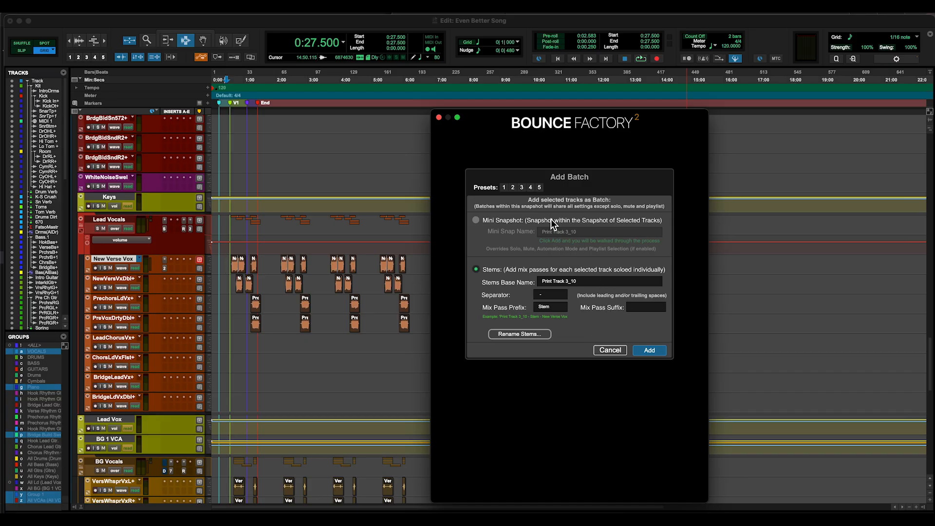
pyautogui.click(491, 224)
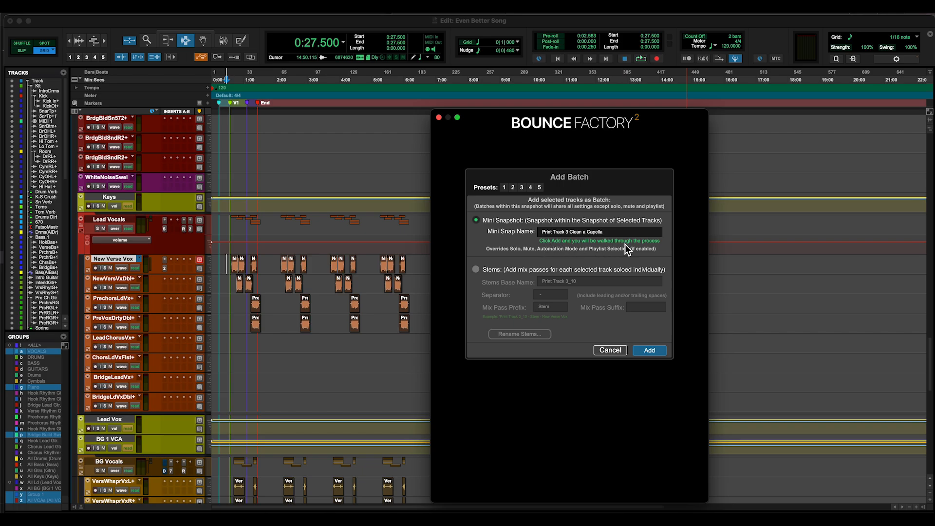
pyautogui.click(649, 351)
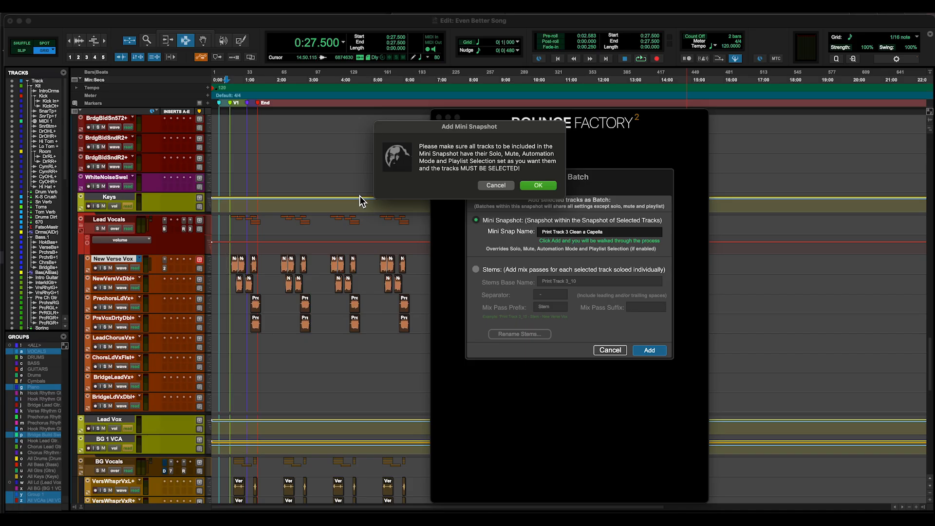
# Capture the mini snapshot with the New Verse Vox Cln playlist active, Lead Vox and BG 1 VCA soloed, and those three tracks selected
pyautogui.click(140, 259)
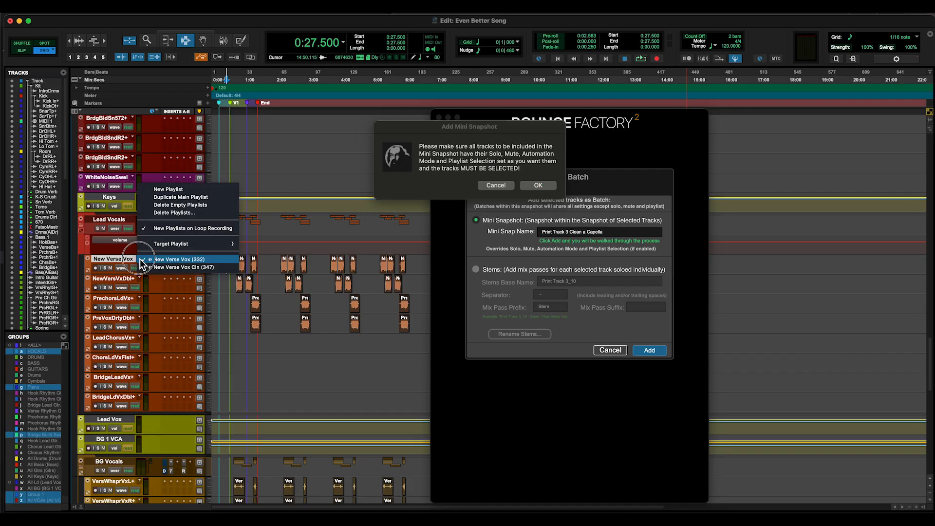
pyautogui.click(146, 268)
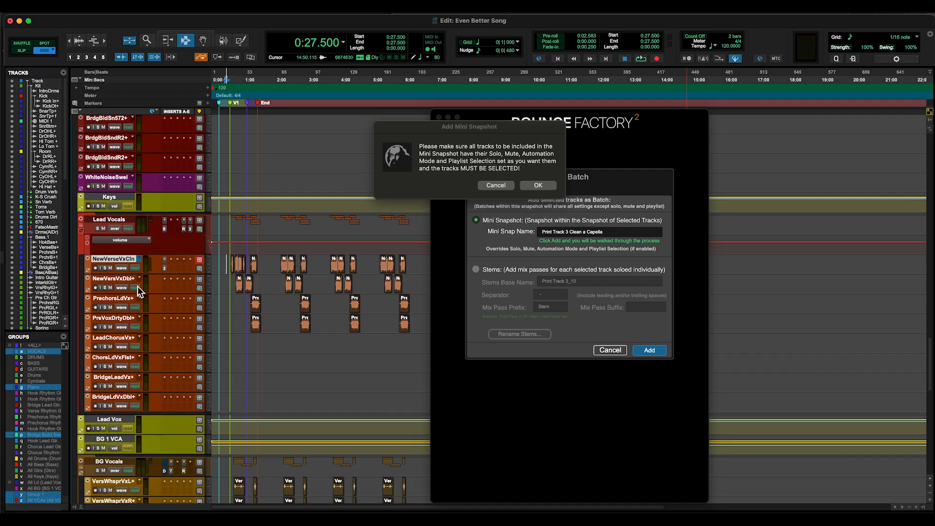
pyautogui.click(98, 428)
pyautogui.click(98, 448)
pyautogui.click(101, 440)
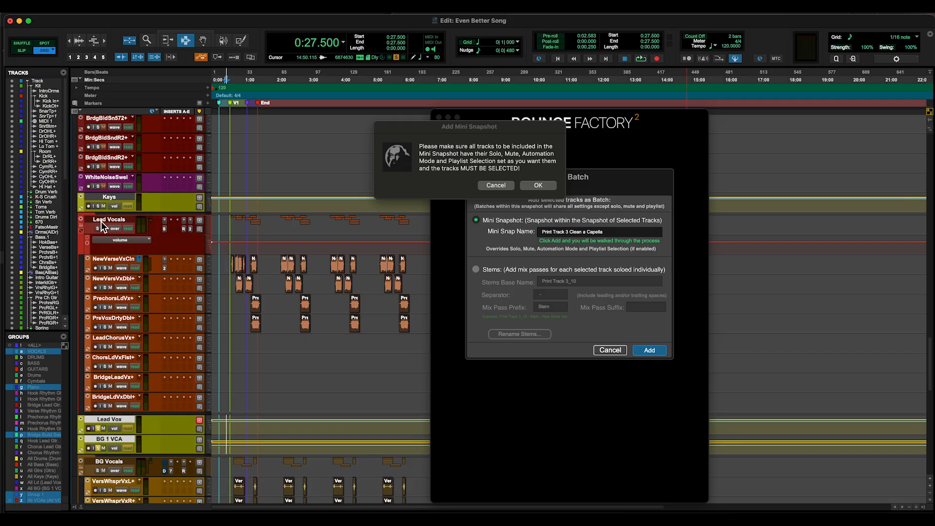
pyautogui.click(110, 259)
pyautogui.click(539, 186)
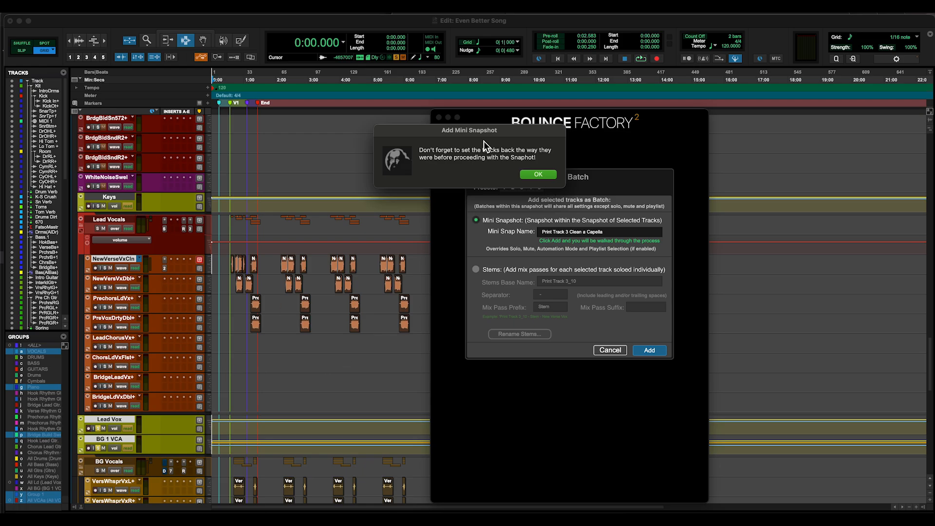
pyautogui.click(544, 175)
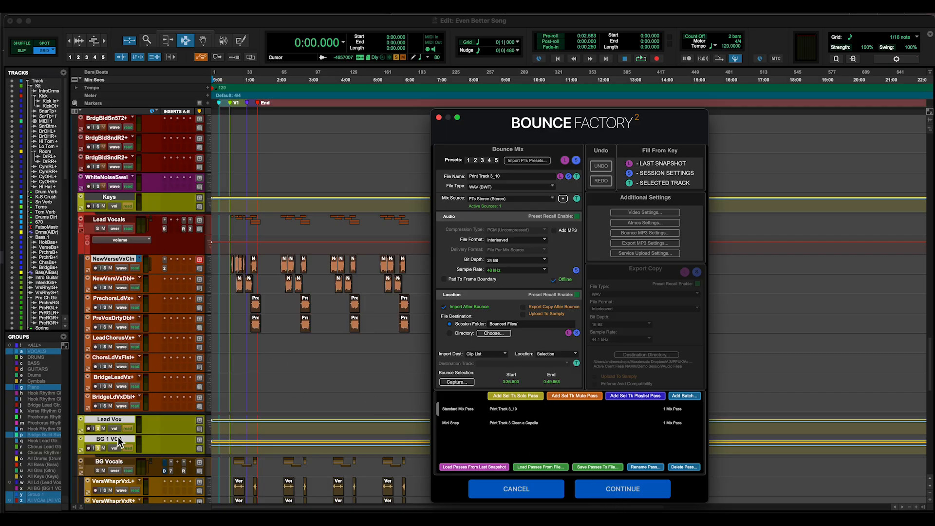
# Unsolo the Lead Vox and BG 1 VCA tracks and return the verse vocal track to the New Verse Vox playlist
pyautogui.click(98, 428)
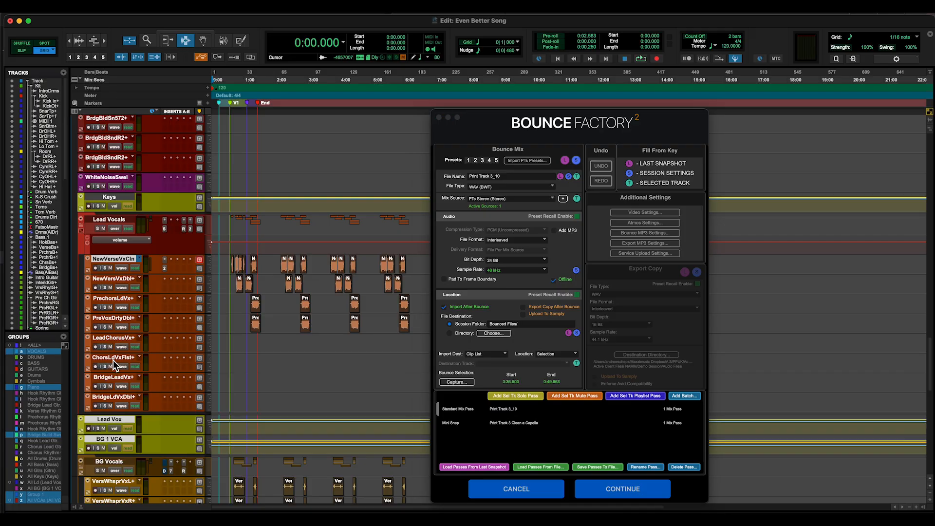
pyautogui.click(145, 258)
pyautogui.click(142, 251)
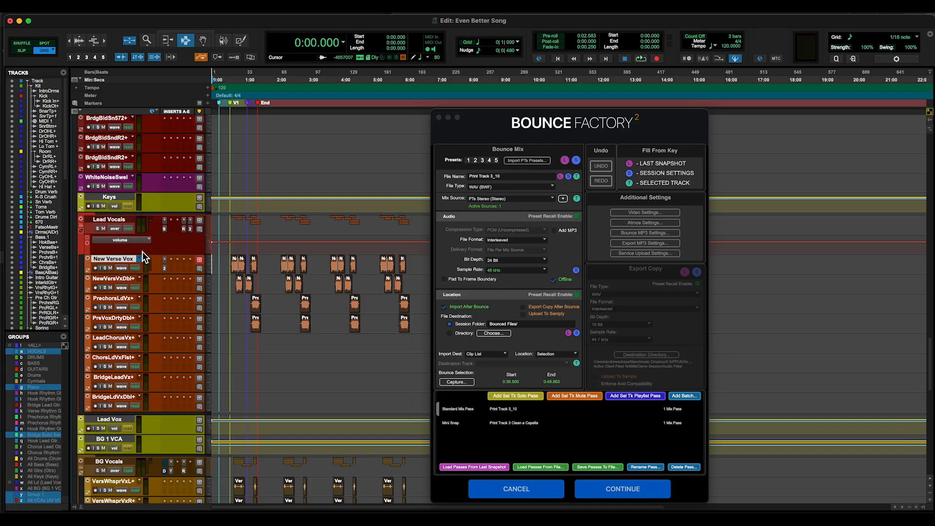